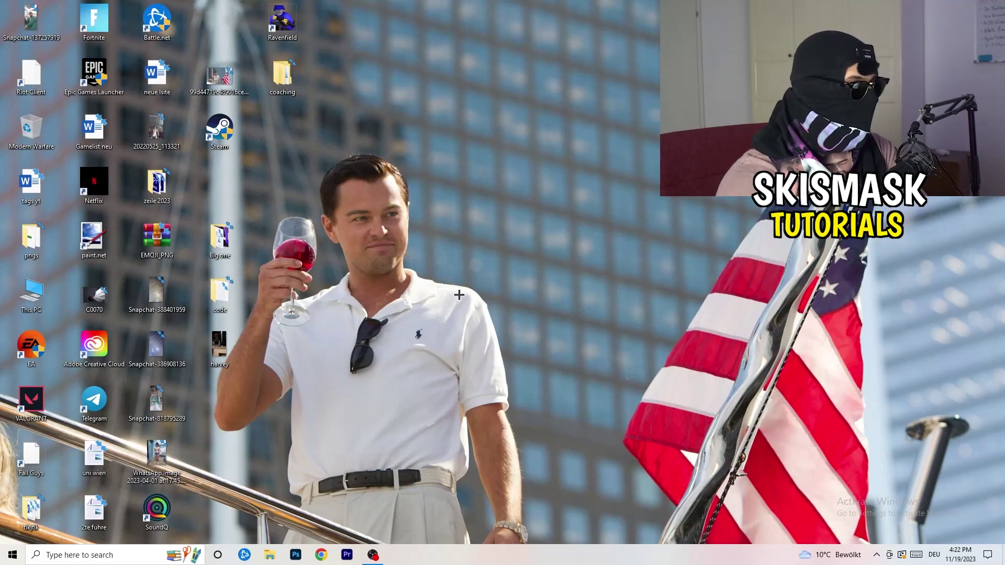
Open Task Manager's performance view and launch Resource Monitor from it, with both windows maximized
right_click(485, 561)
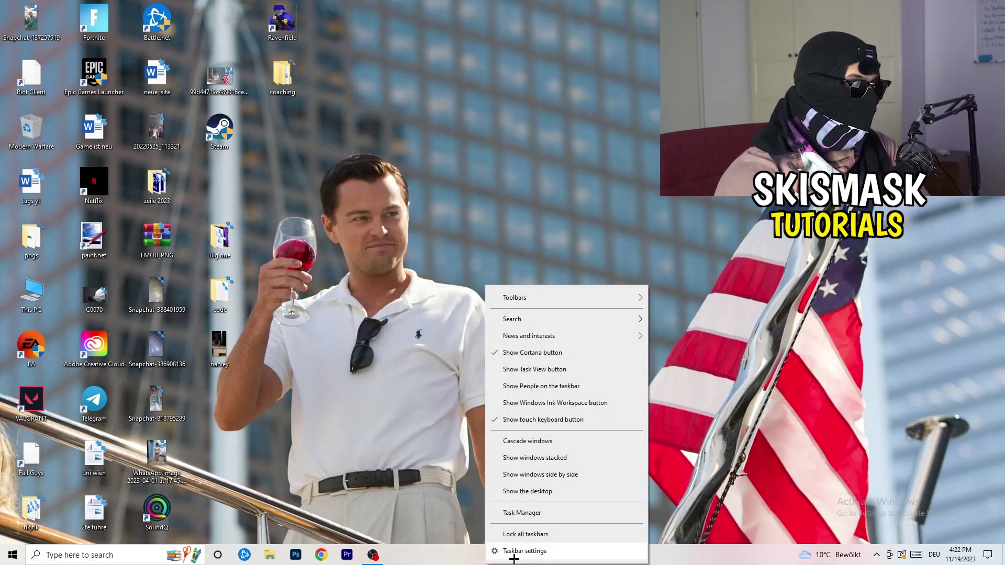
click(521, 513)
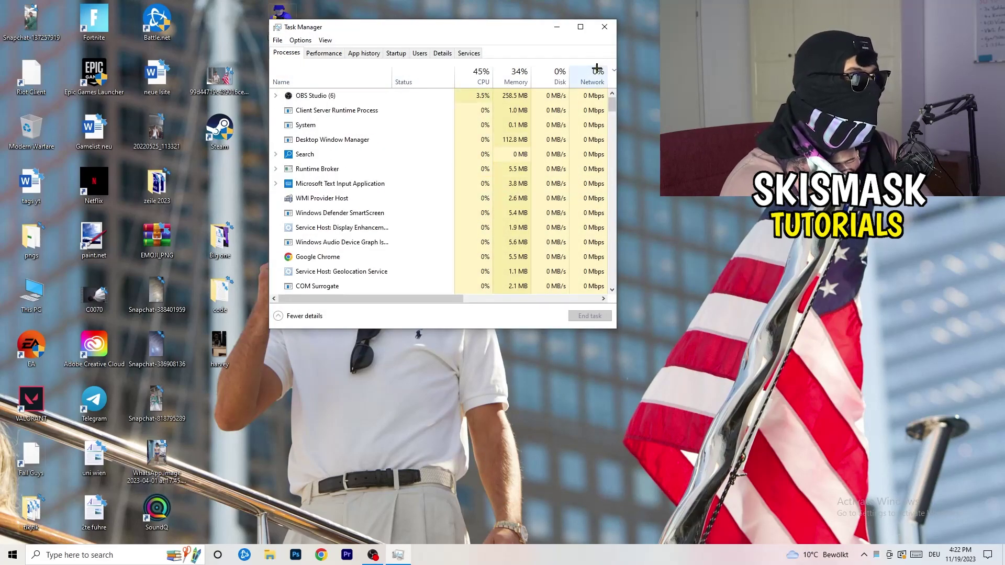
click(580, 29)
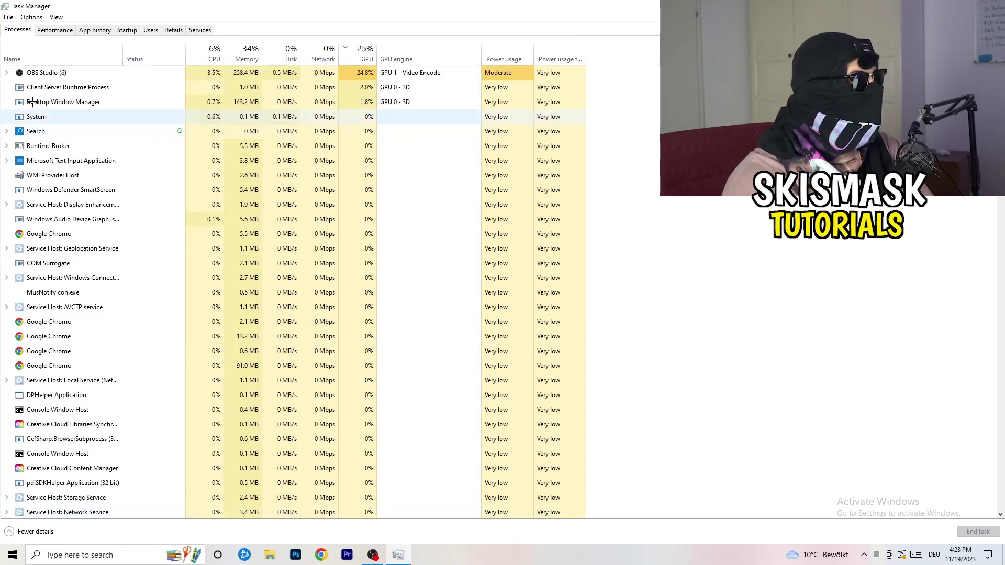
click(58, 34)
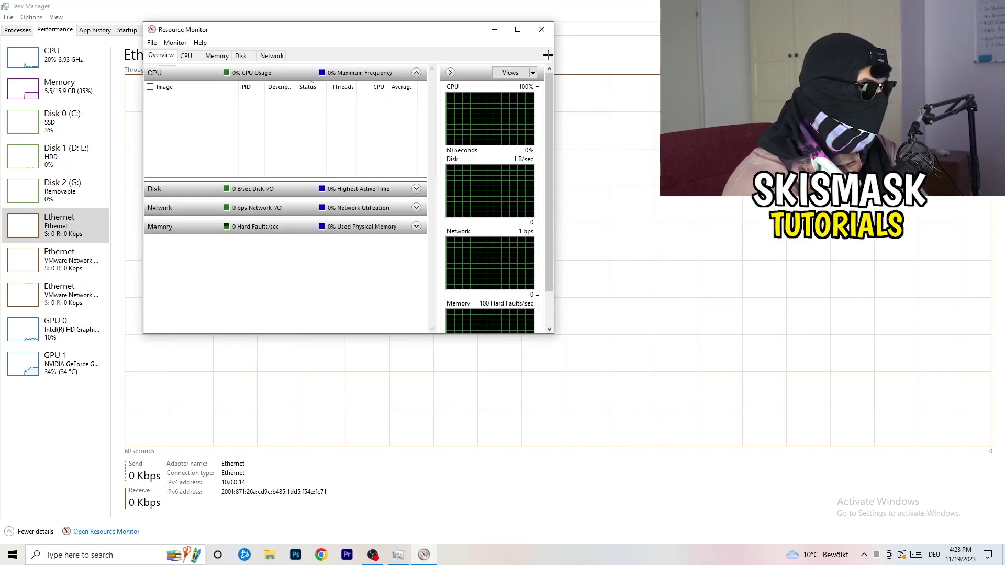
click(514, 26)
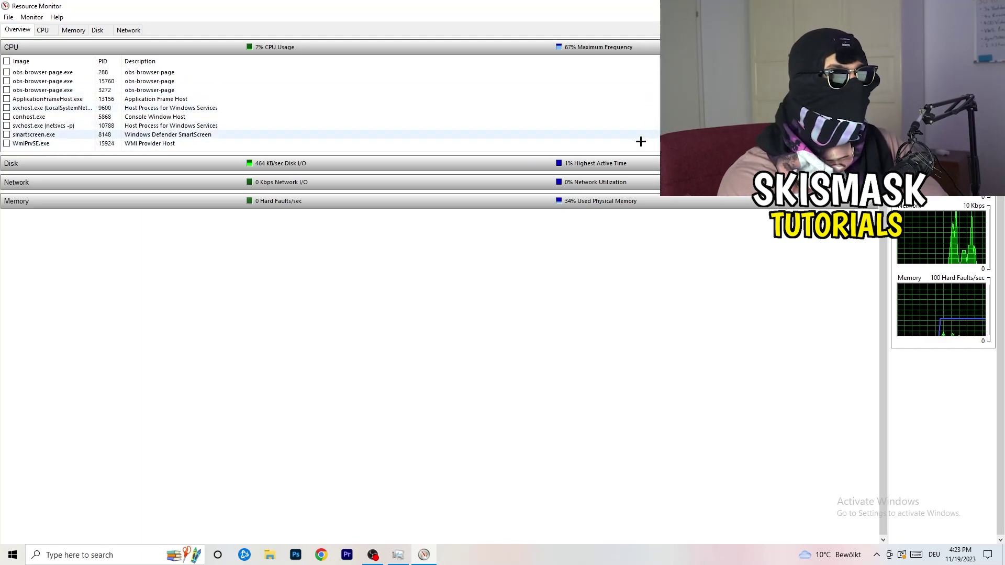
Review the process actions for conhost.exe and the processes with network activity, and close both monitoring windows
right_click(597, 117)
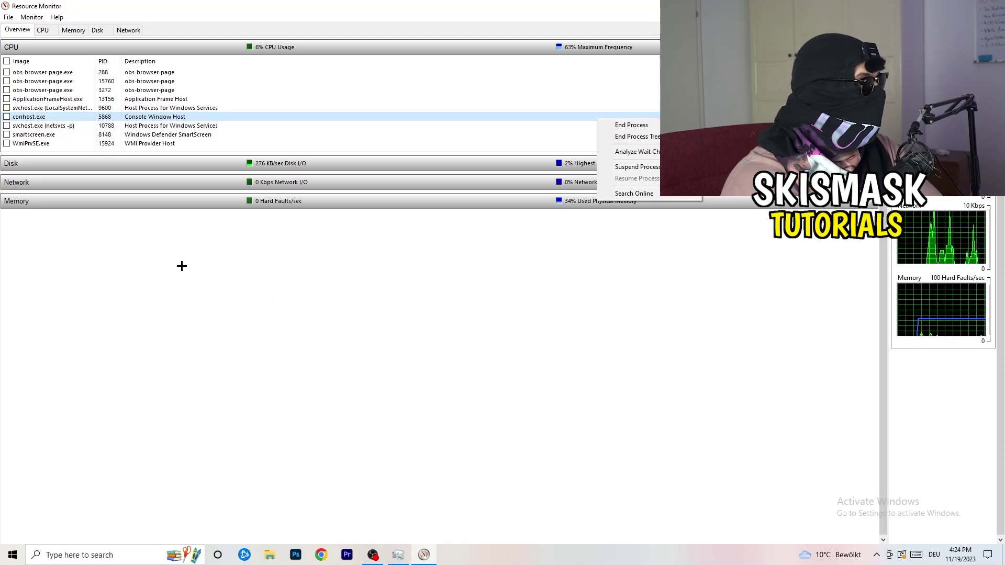
click(129, 29)
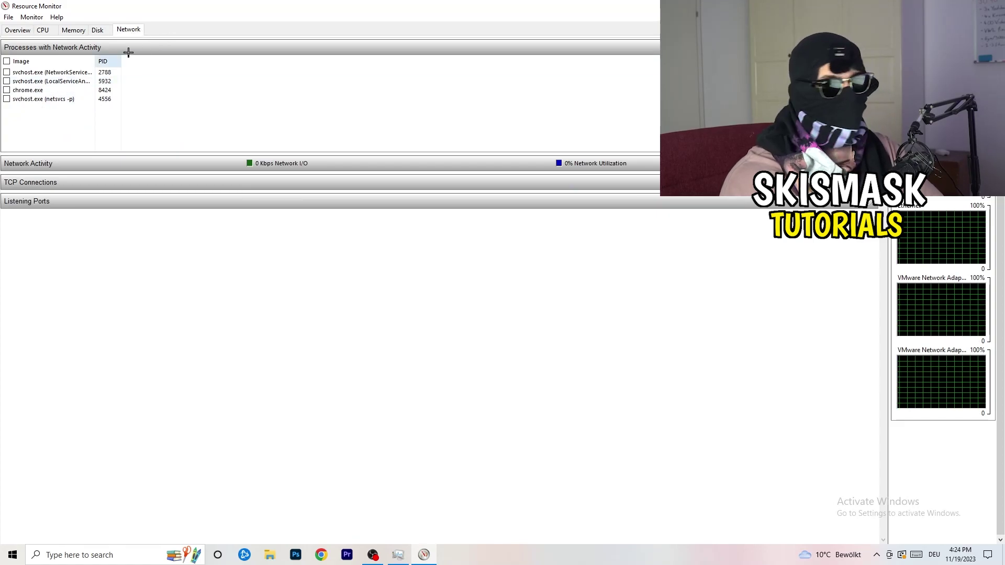
click(18, 30)
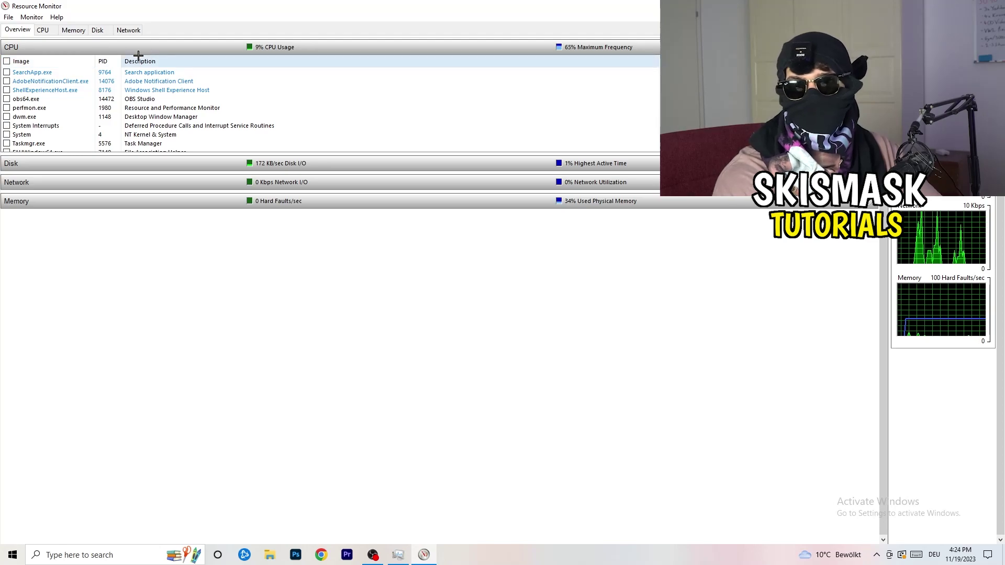
click(128, 30)
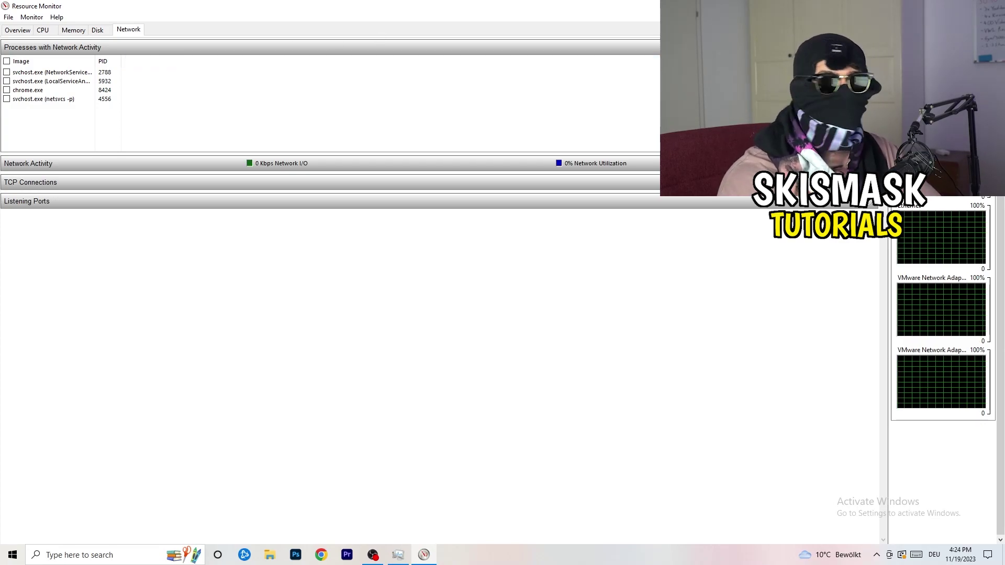
key(alt+F4)
key(alt+F4)
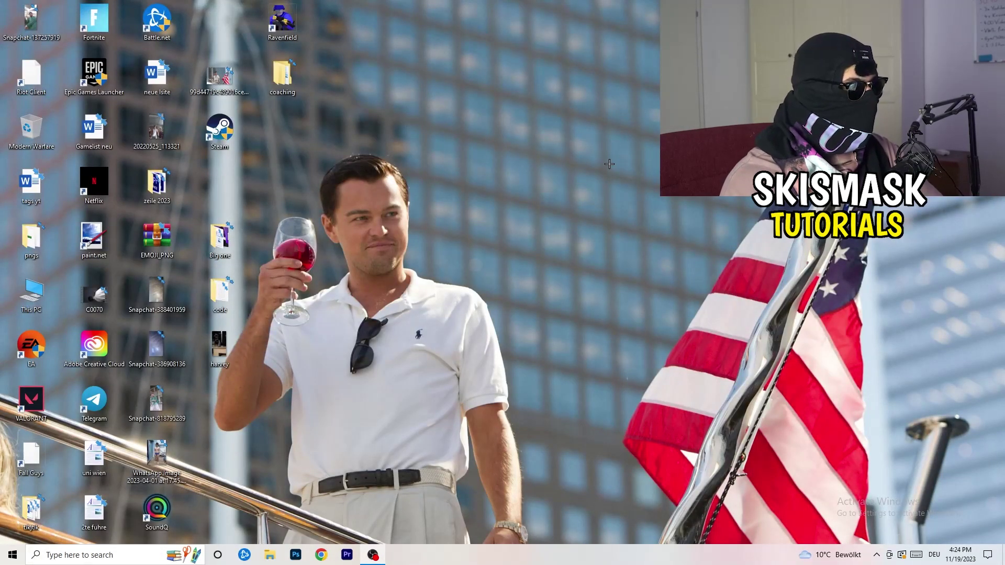
Open the Network & Internet status page in Windows Settings
click(12, 554)
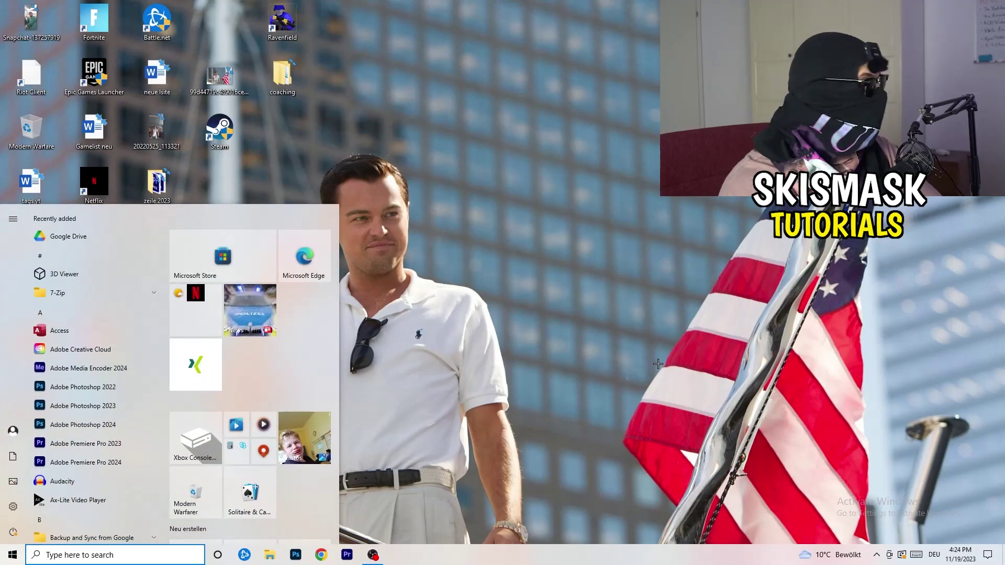
key(super+i)
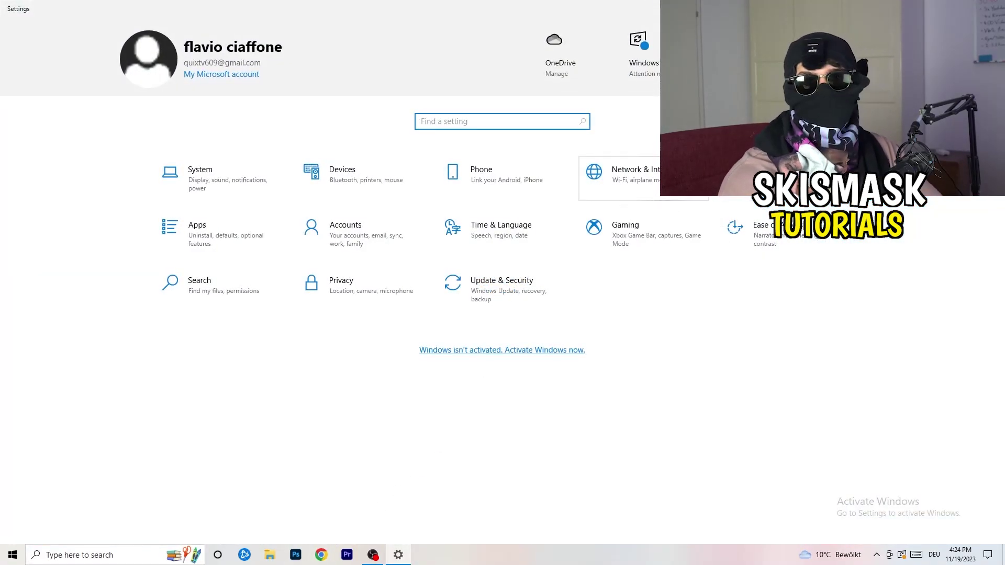
click(680, 178)
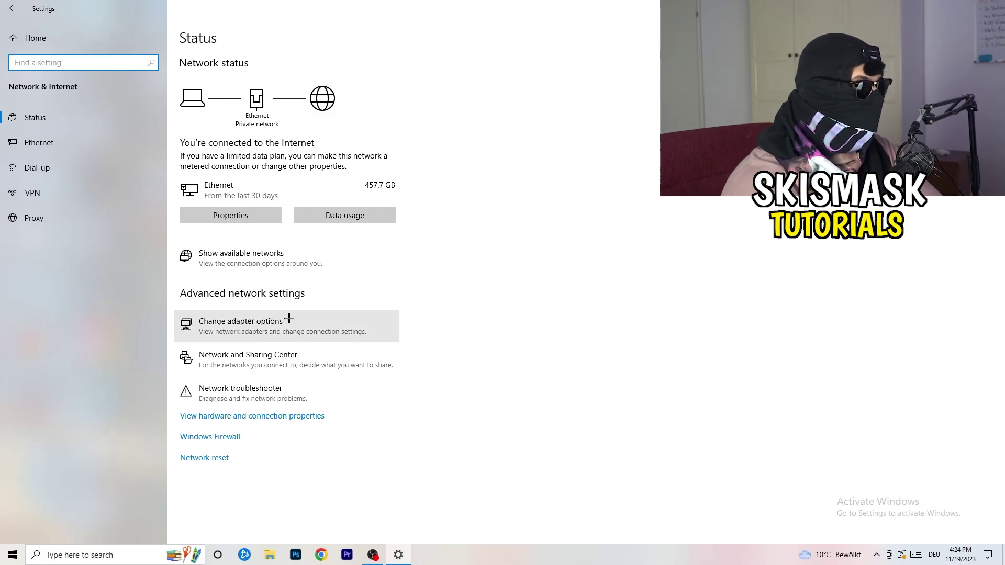
Start the network troubleshooter for all network adapters and cancel the problem detection
click(261, 399)
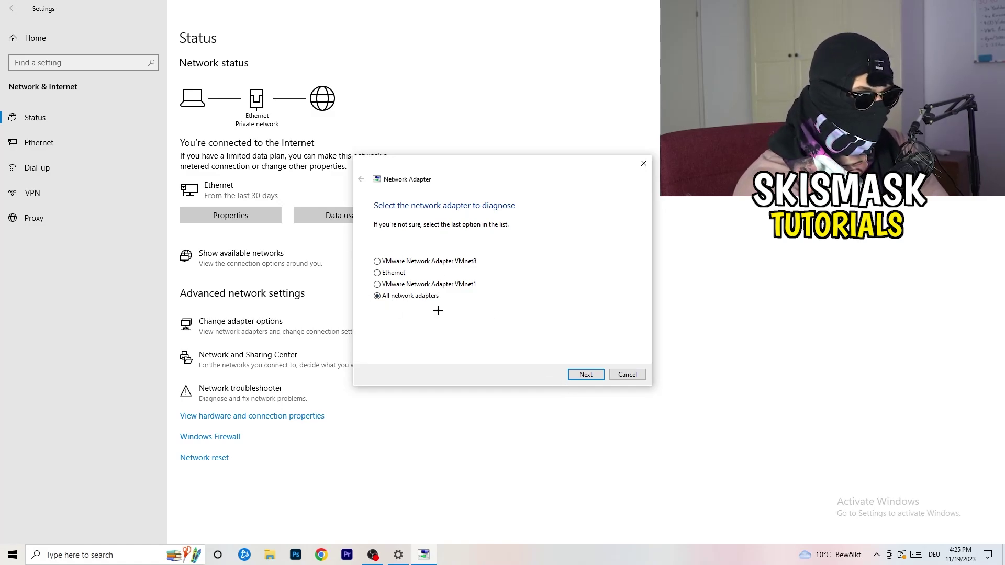
click(583, 376)
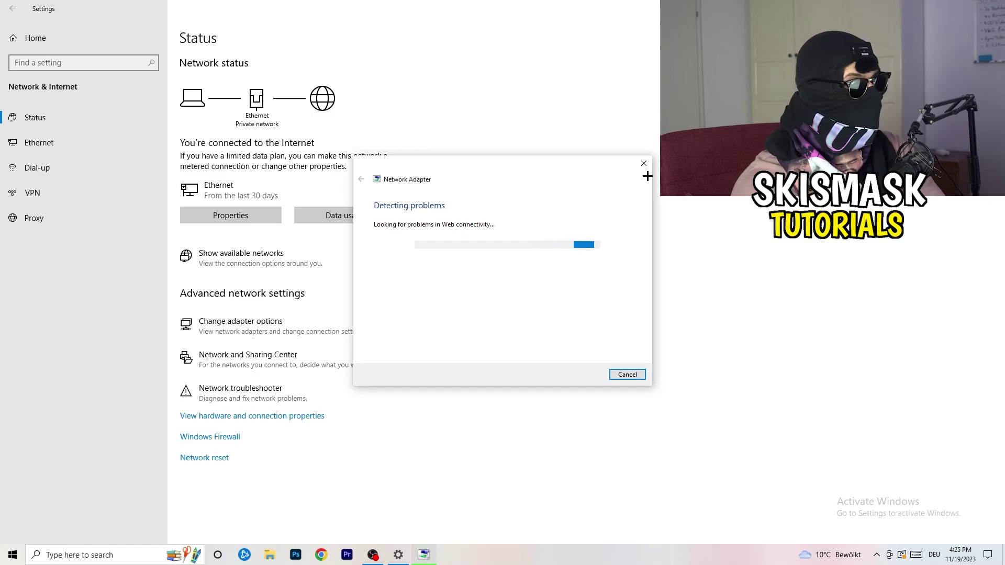
click(644, 164)
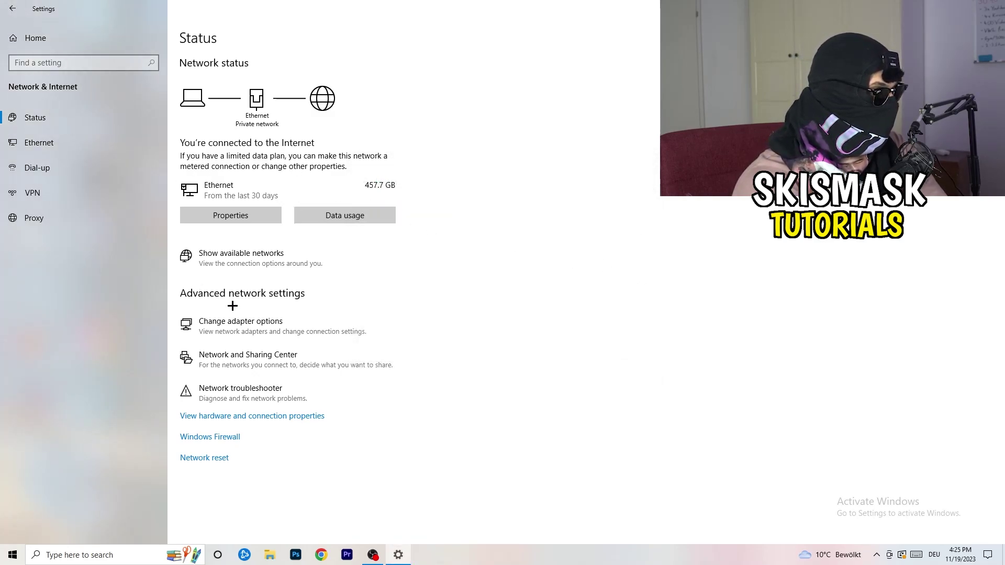
Disable and re-enable the Ethernet adapter in Network Connections
click(261, 331)
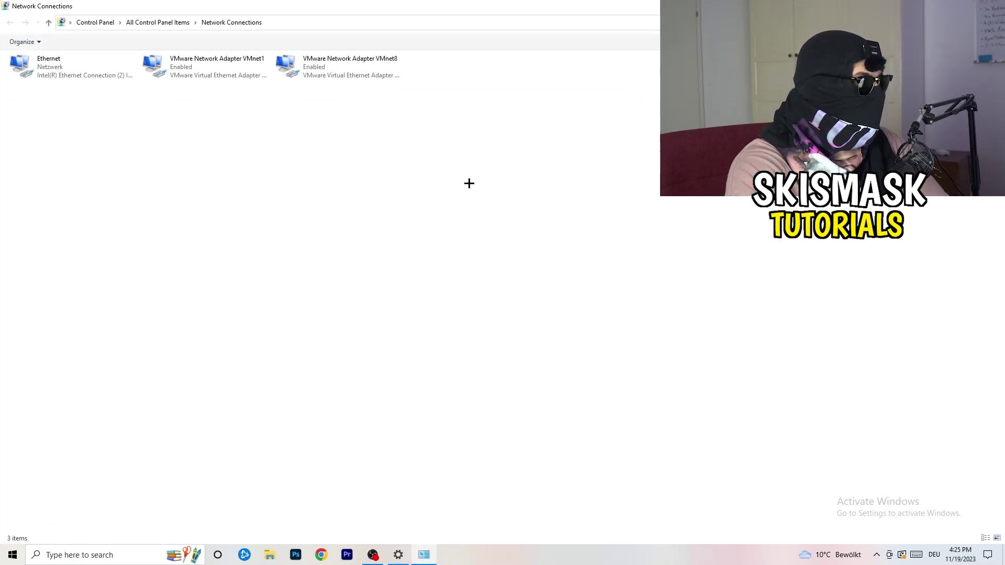
click(69, 64)
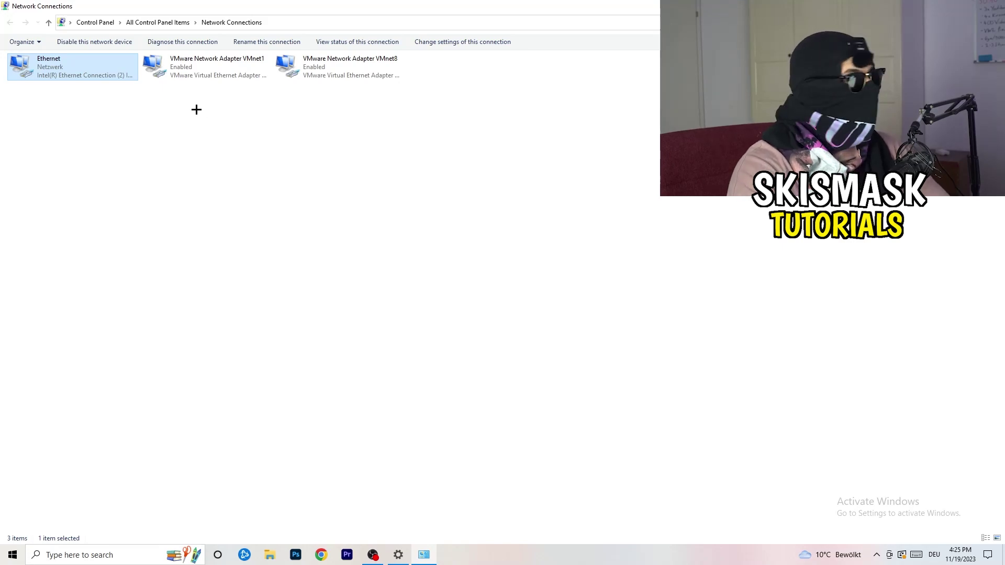
right_click(85, 64)
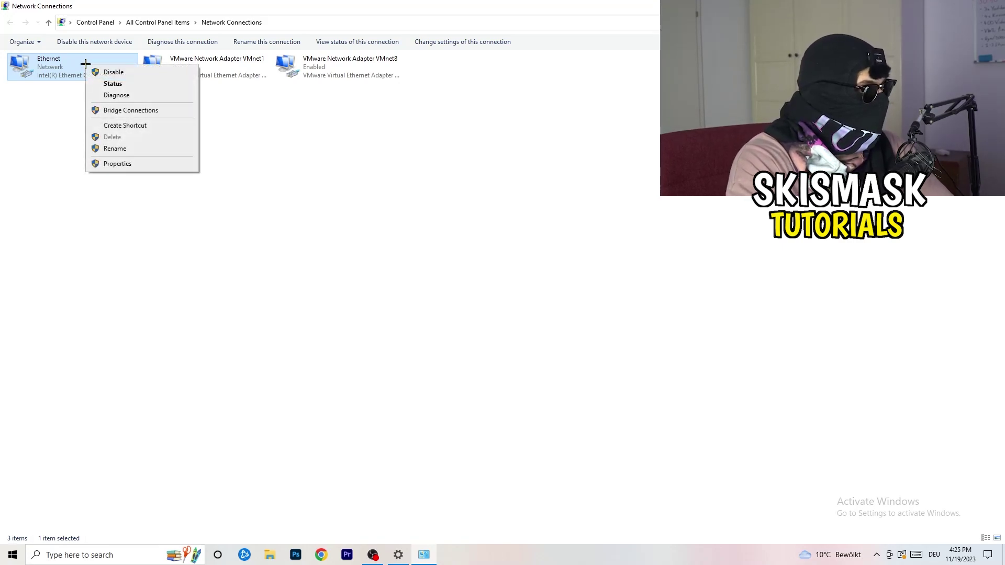
click(113, 72)
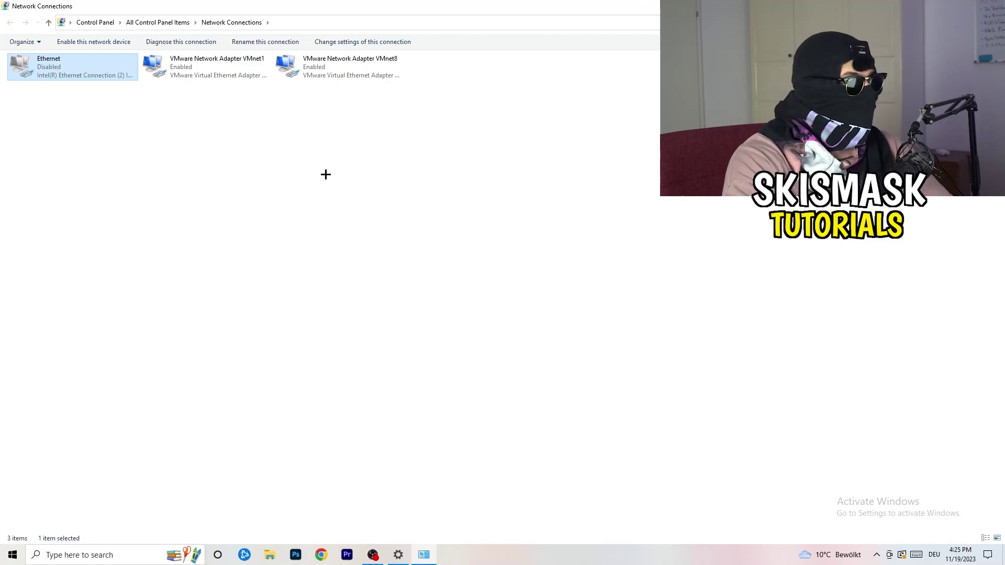
right_click(52, 76)
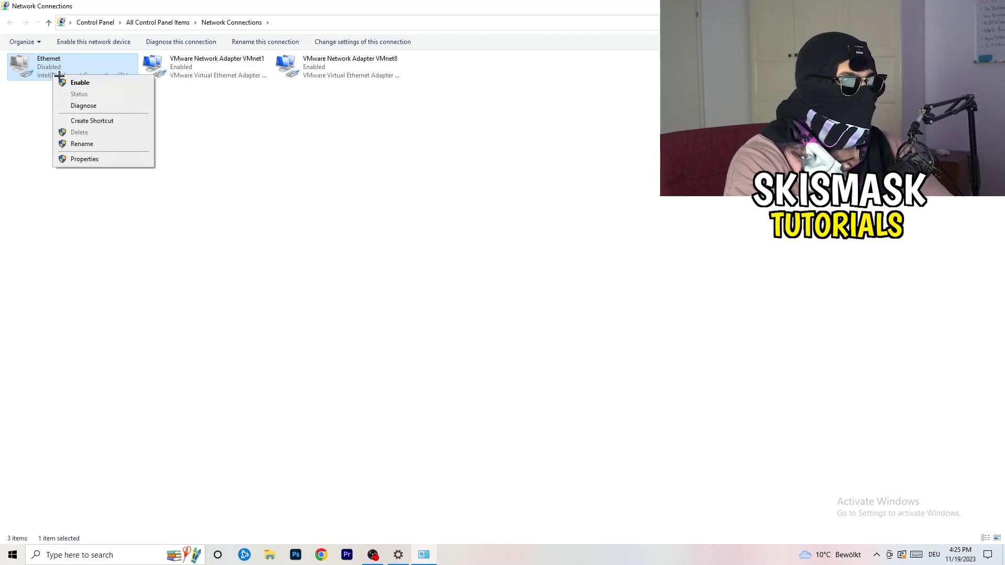
click(100, 86)
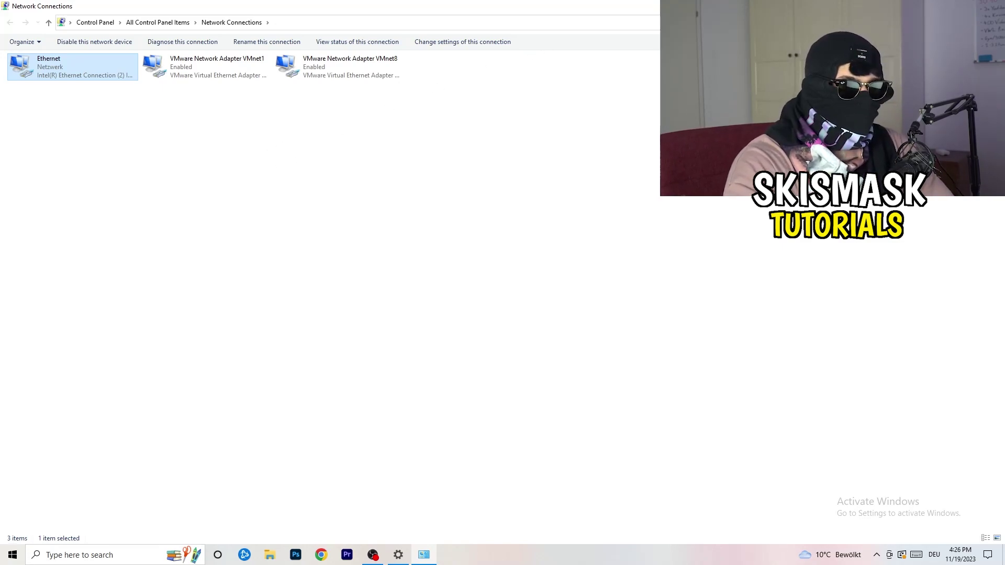
click(992, 5)
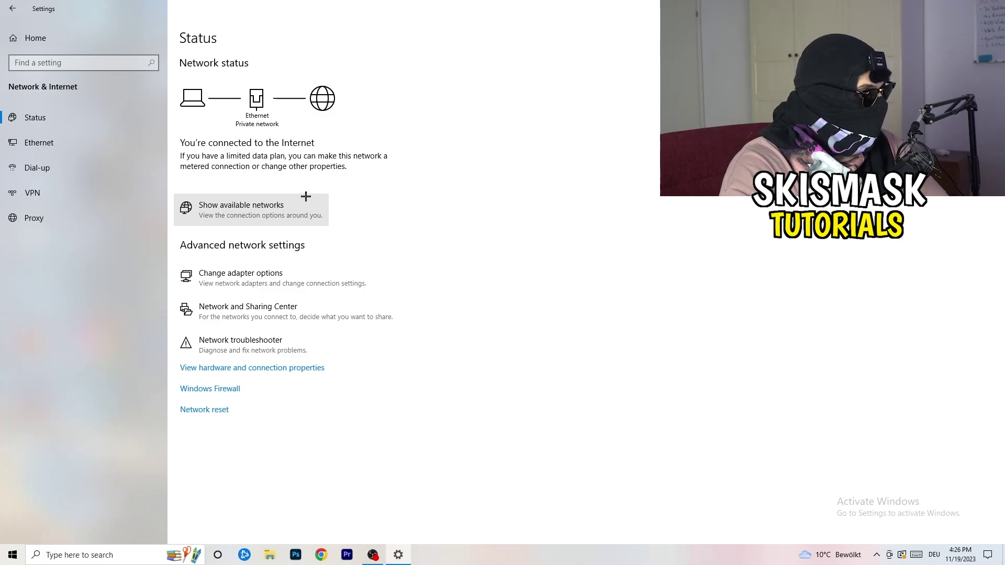
Open the Internet Protocol Version 4 (TCP/IPv4) properties of the active Ethernet connection from Network and Sharing Center
click(298, 316)
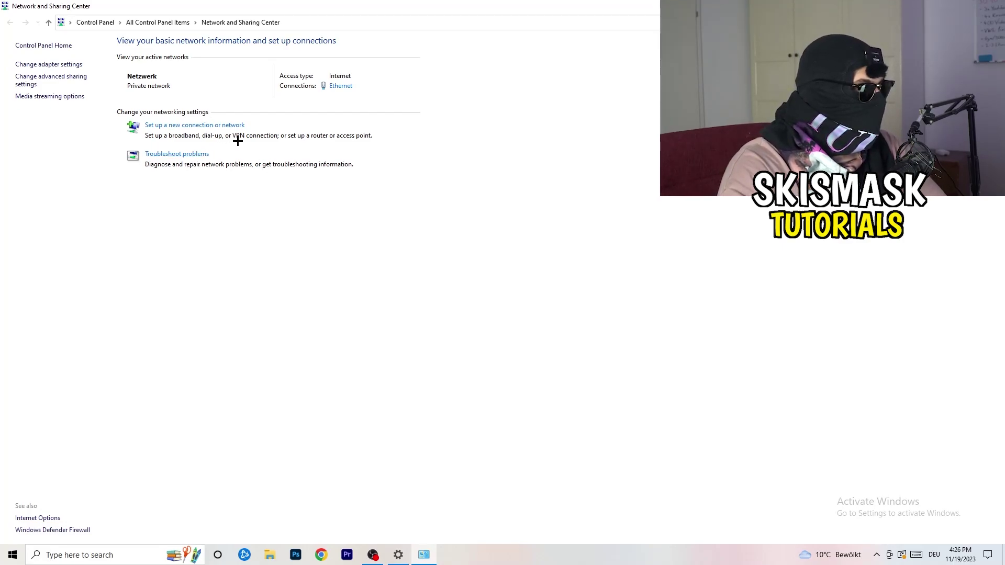
click(341, 87)
drag(499, 167, 255, 103)
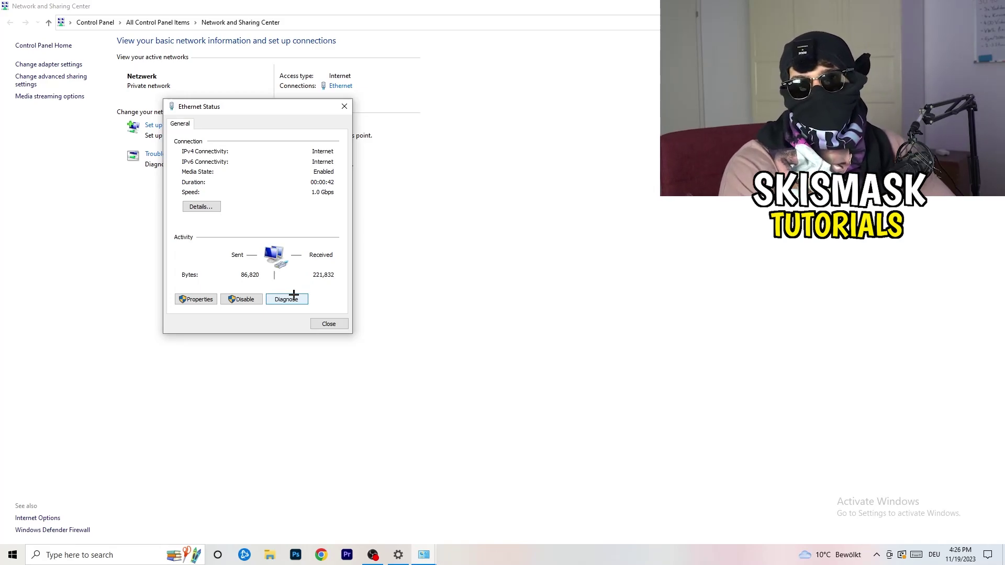
click(207, 299)
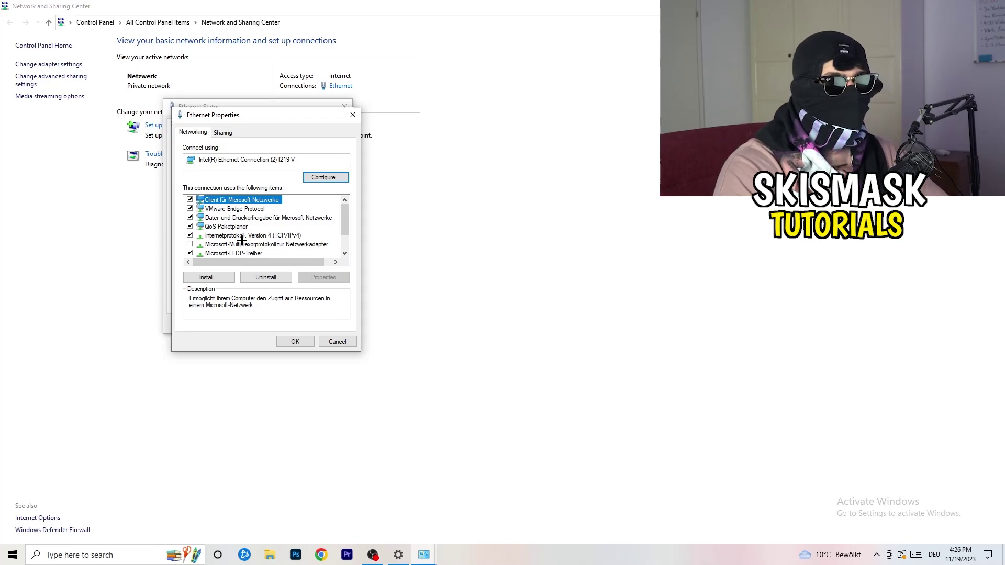
scroll(243, 231, down, 1)
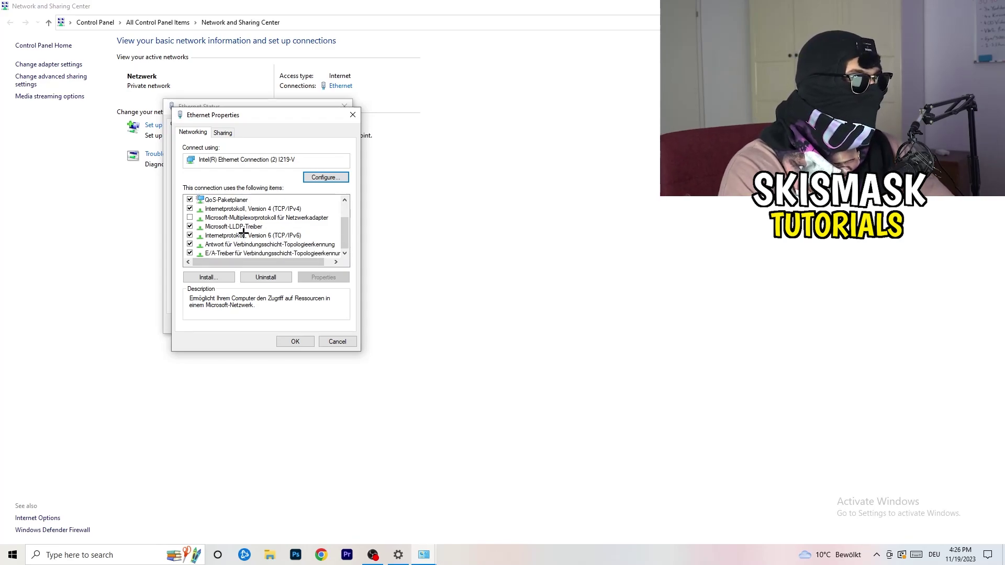
scroll(244, 232, up, 1)
scroll(246, 232, down, 1)
scroll(248, 231, up, 1)
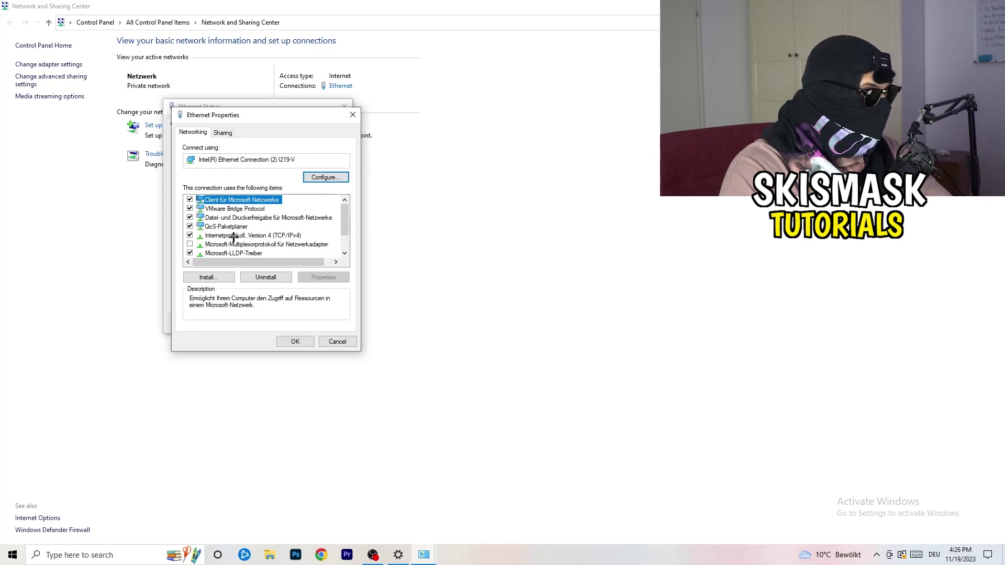
double_click(233, 237)
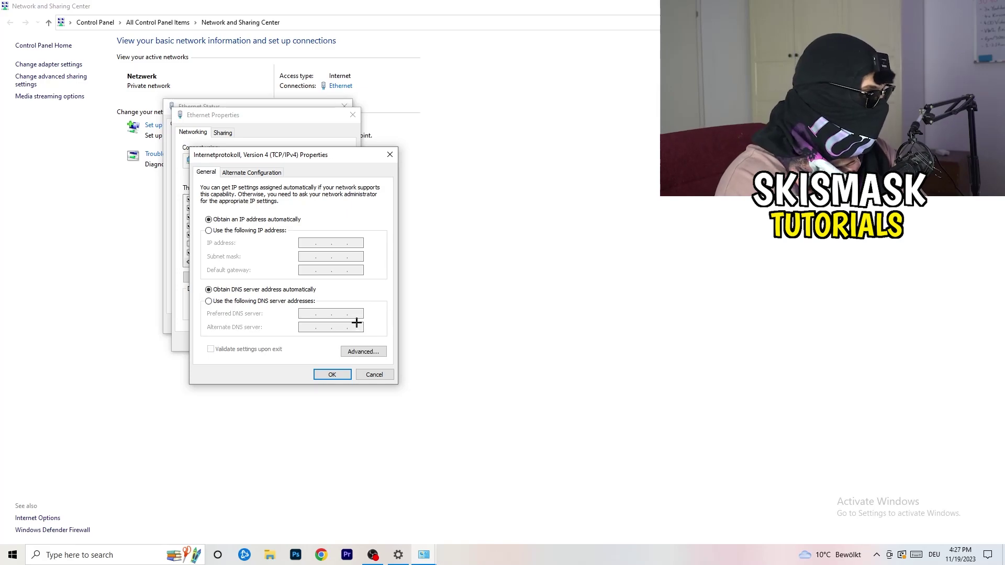
Switch IPv4 to manually specified IP and DNS server addresses, then discard the change and close Network and Sharing Center
click(211, 231)
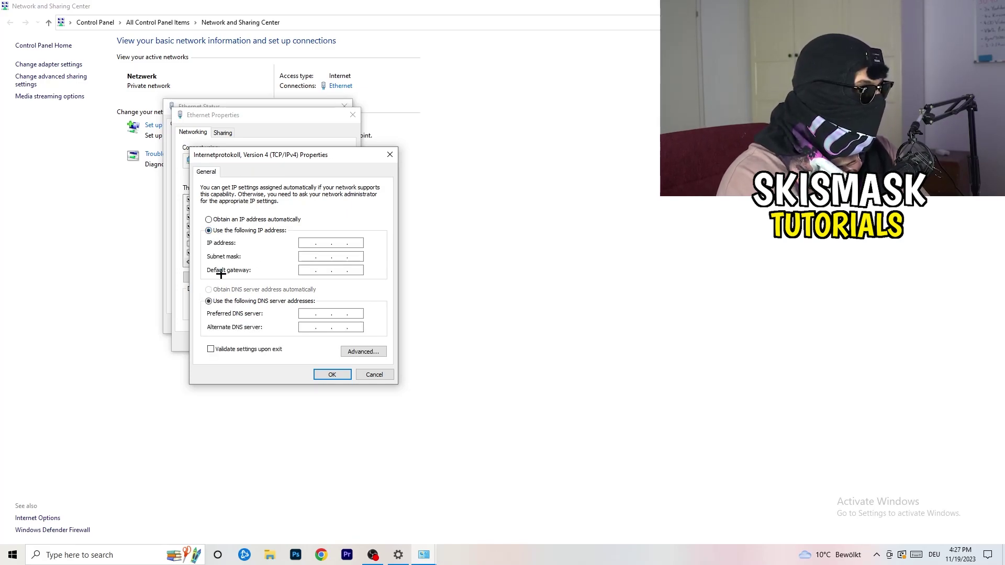
click(308, 241)
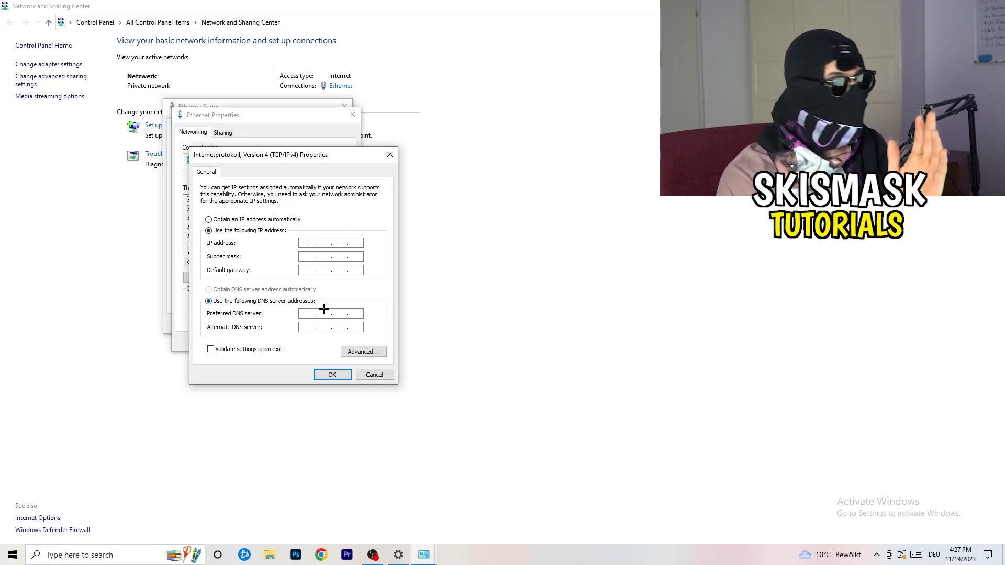
click(390, 153)
click(353, 114)
click(344, 106)
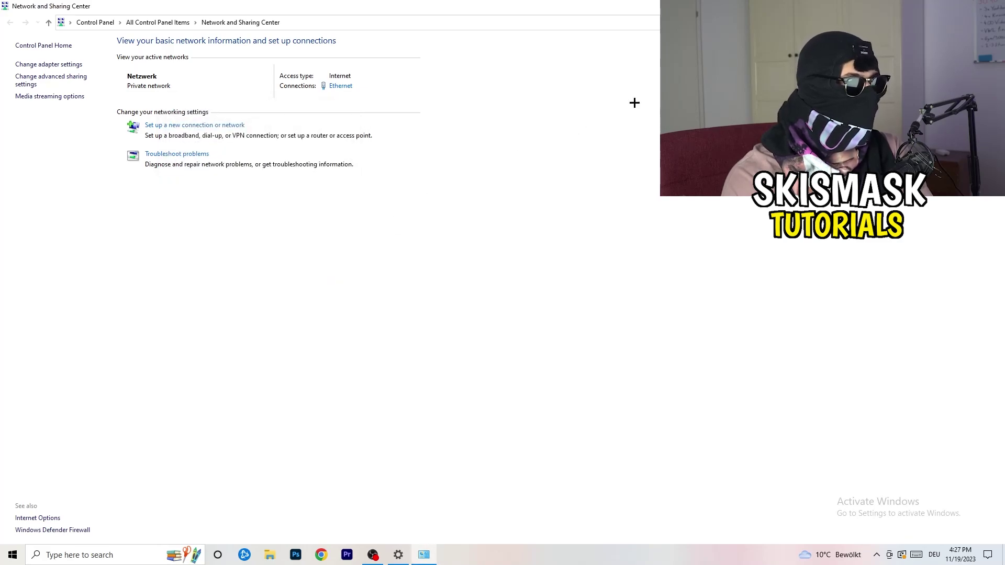
key(alt+F4)
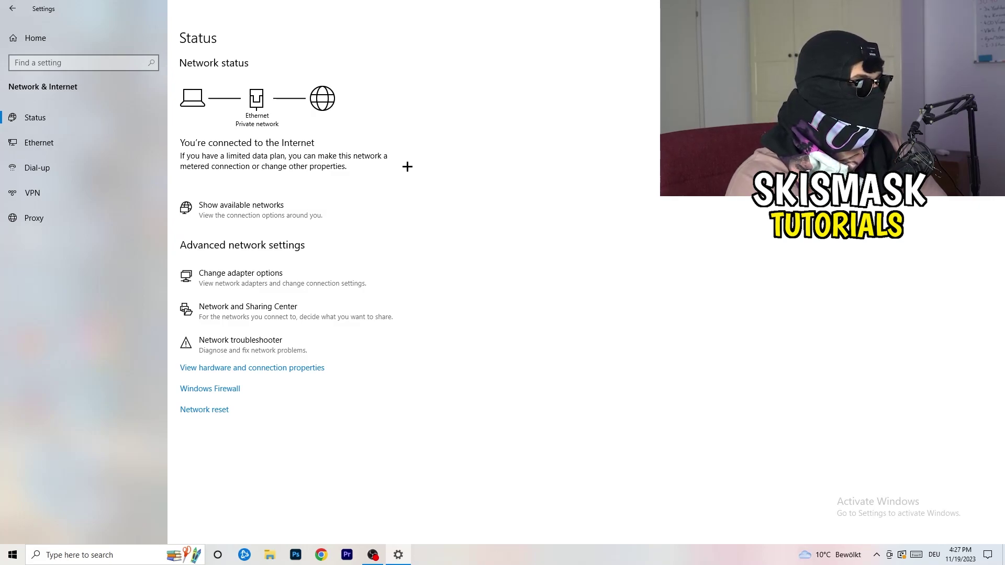
Show the available networks, return to the Network & Internet settings and close Settings
click(265, 205)
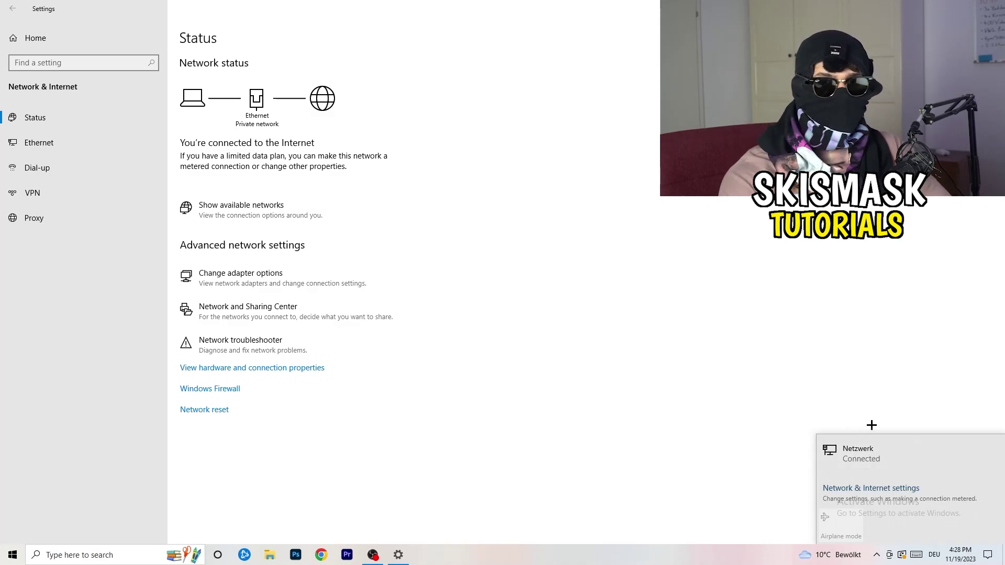
click(861, 486)
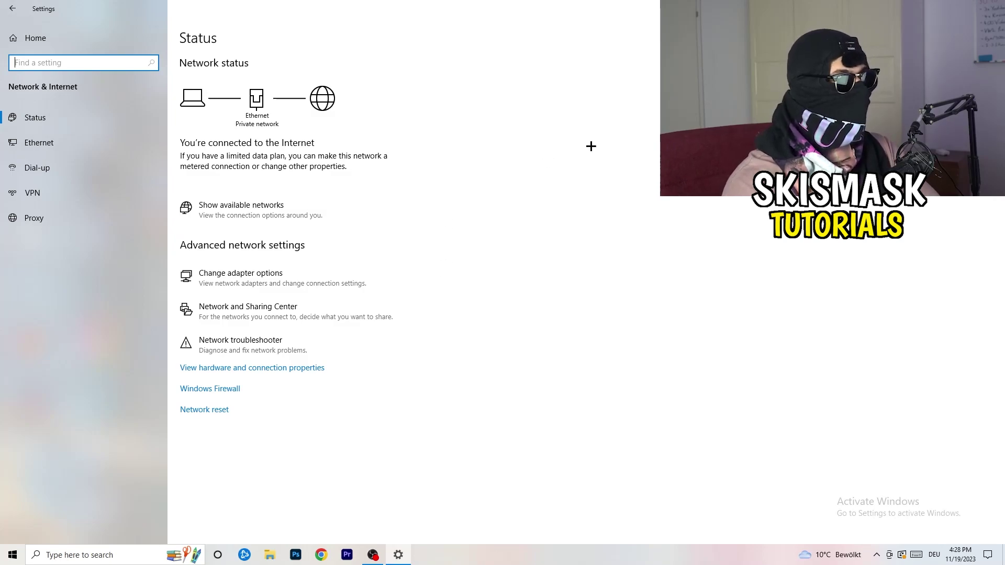
key(alt+F4)
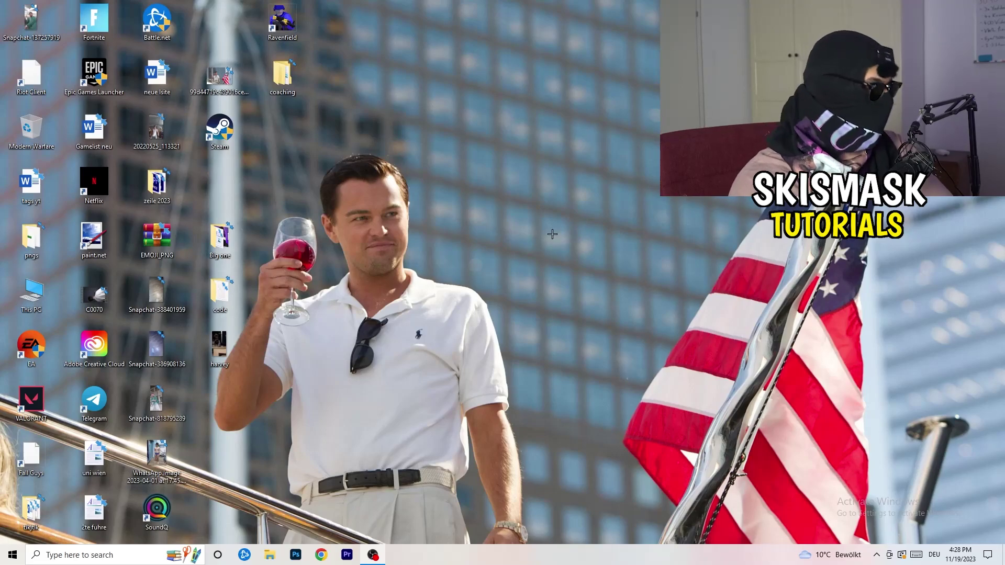
Check the Windows Update page under Update & Security for pending updates and close Settings
key(super)
key(super+i)
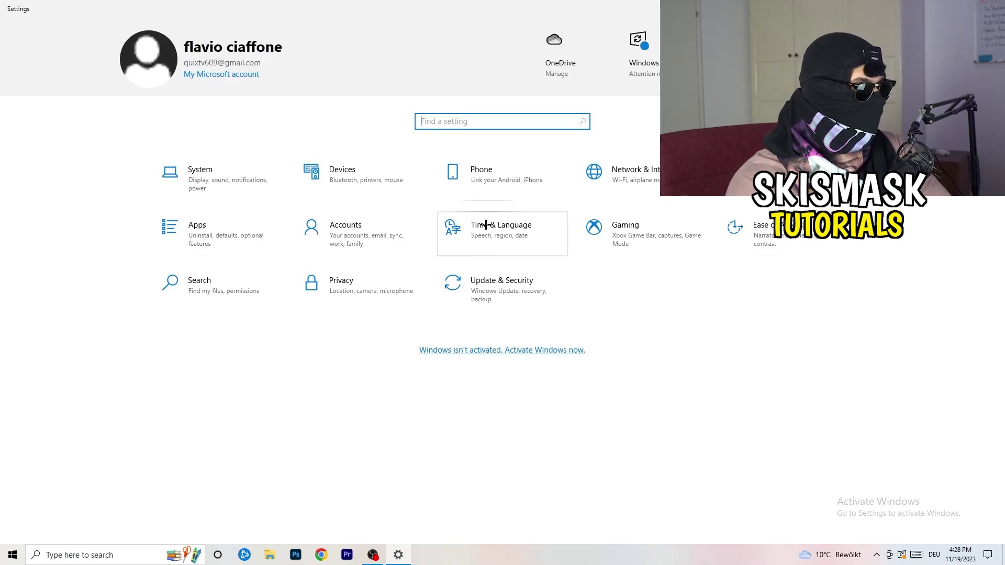
click(484, 291)
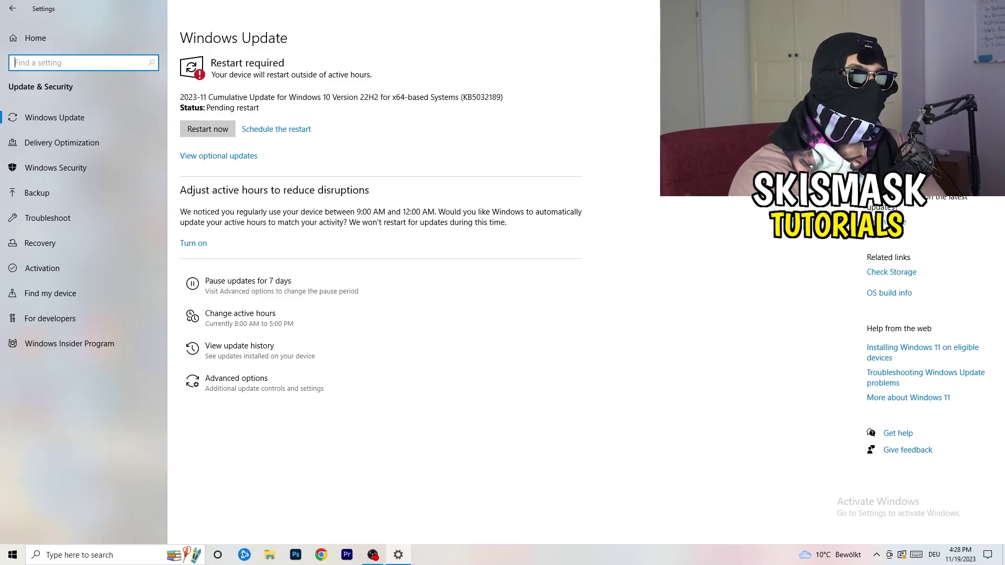
key(alt+F4)
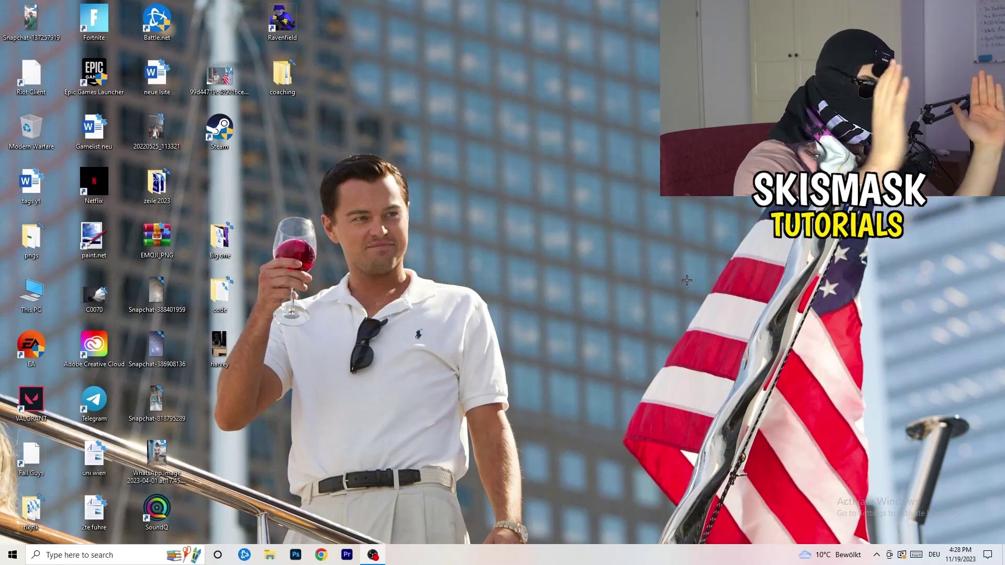